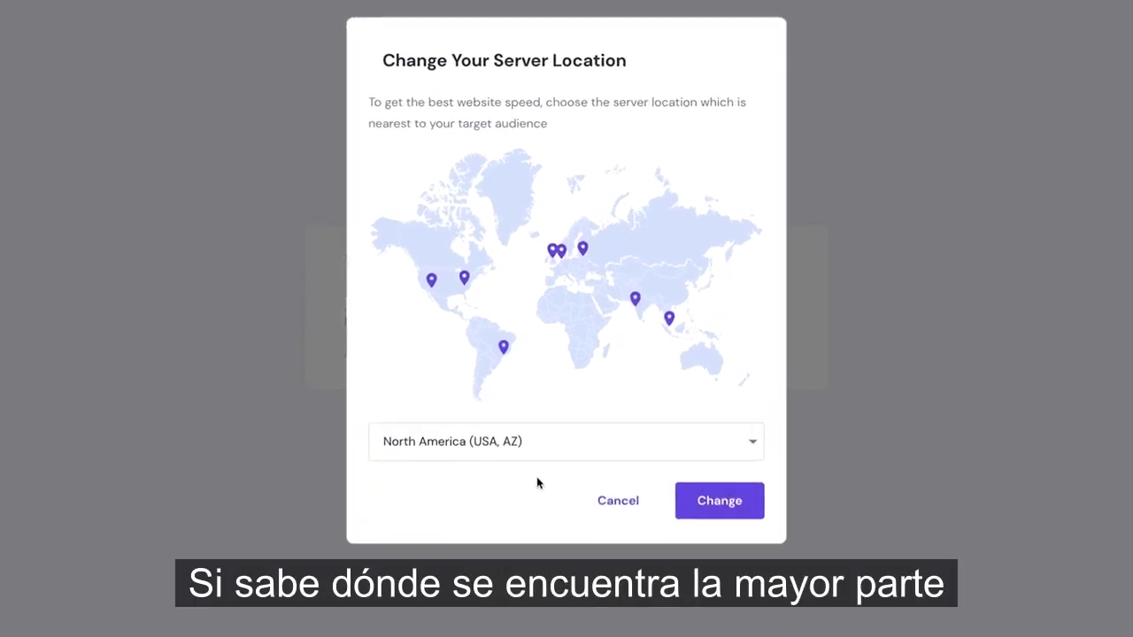
# Step: Change the server location to North America (USA, AZ) and start adding another website from the websites overview
pyautogui.click(719, 498)
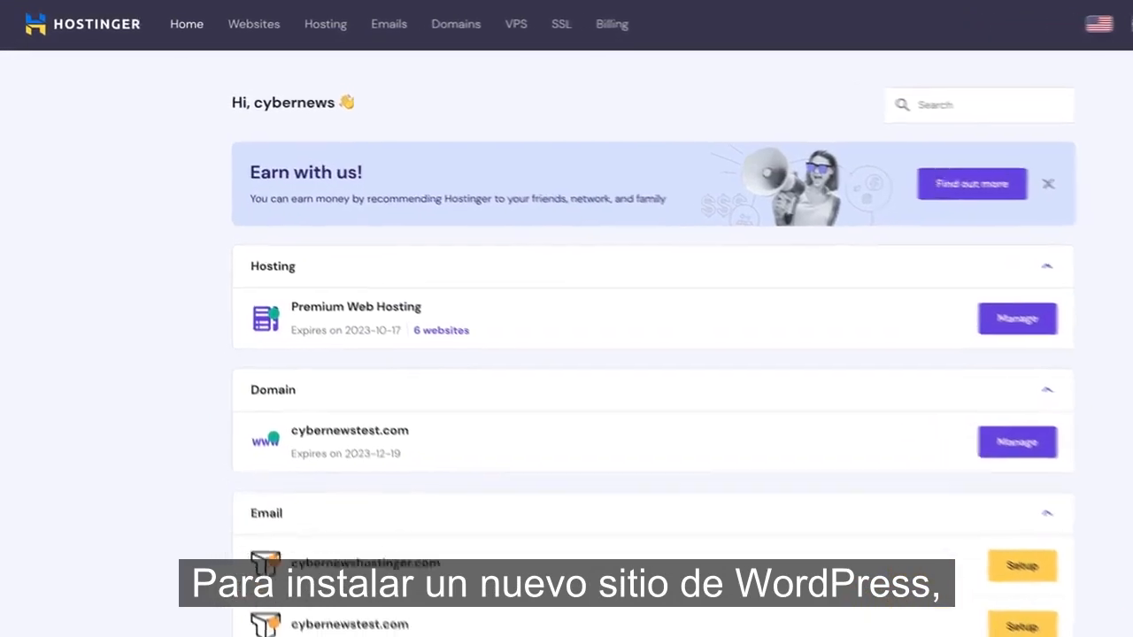
pyautogui.click(275, 24)
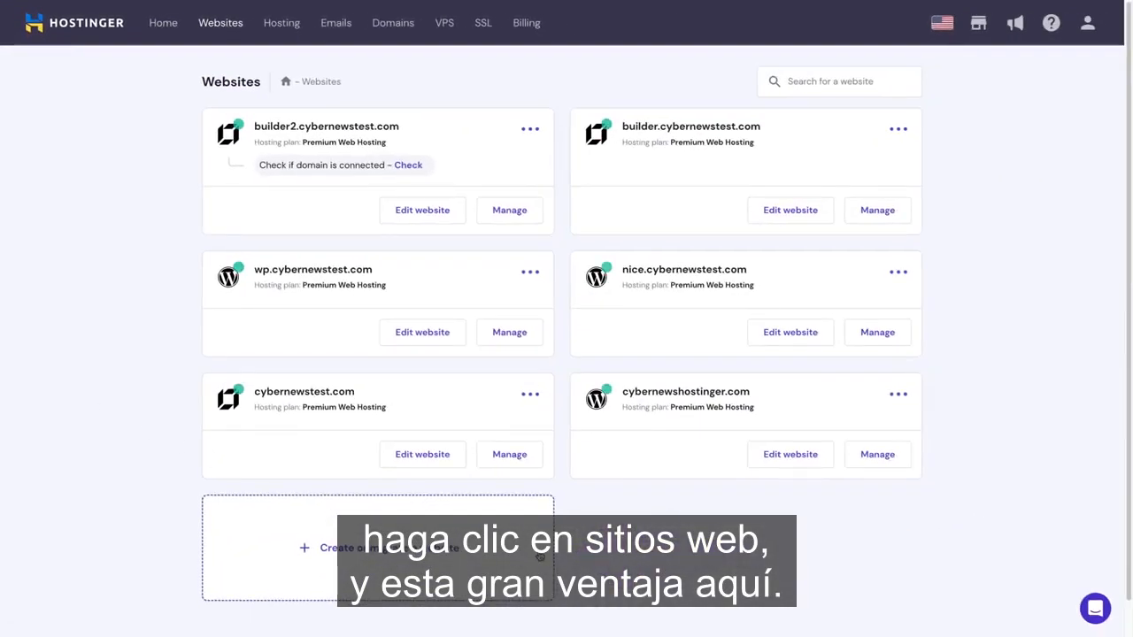
pyautogui.click(539, 555)
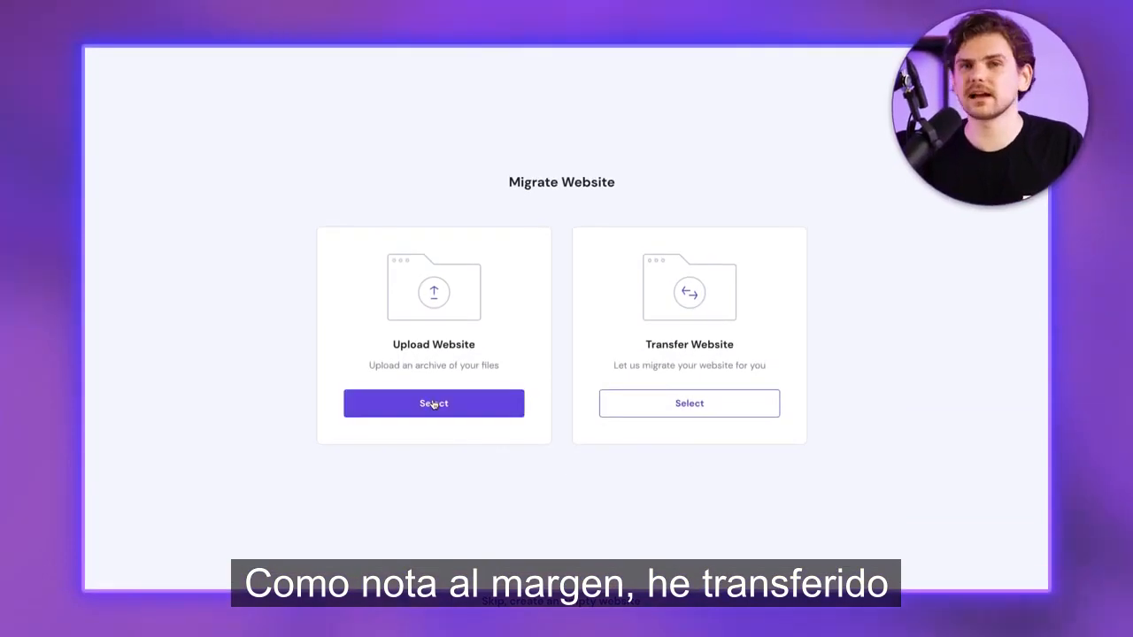
# Step: Review the website migration choices, covering archive upload, professional transfer and the cPanel & WHM request form
pyautogui.click(434, 404)
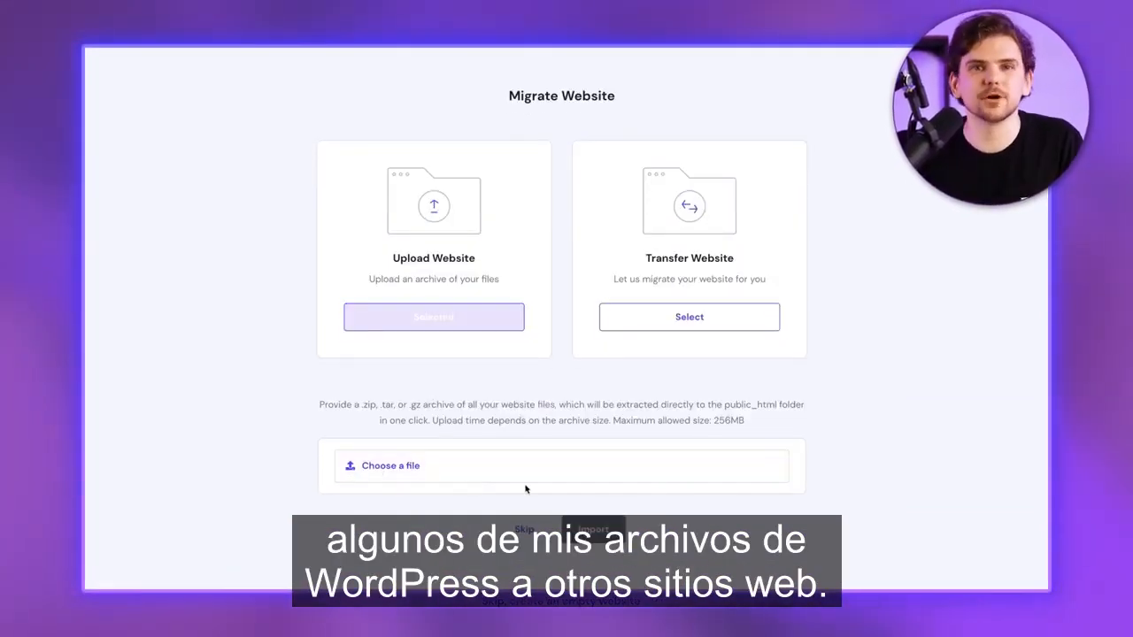
pyautogui.click(673, 324)
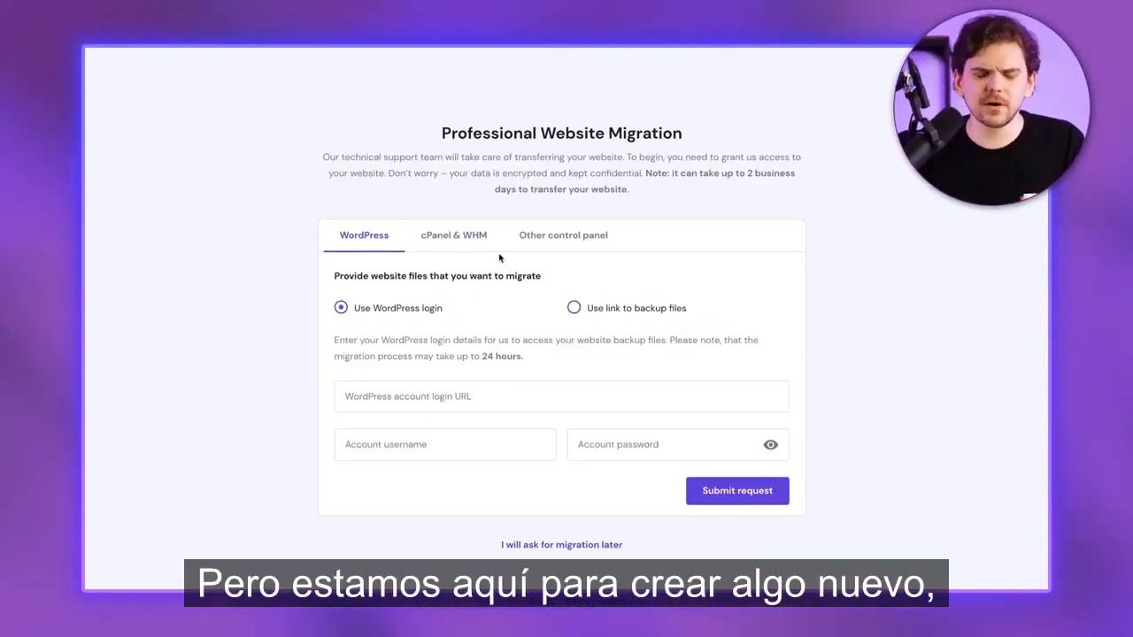
pyautogui.click(450, 243)
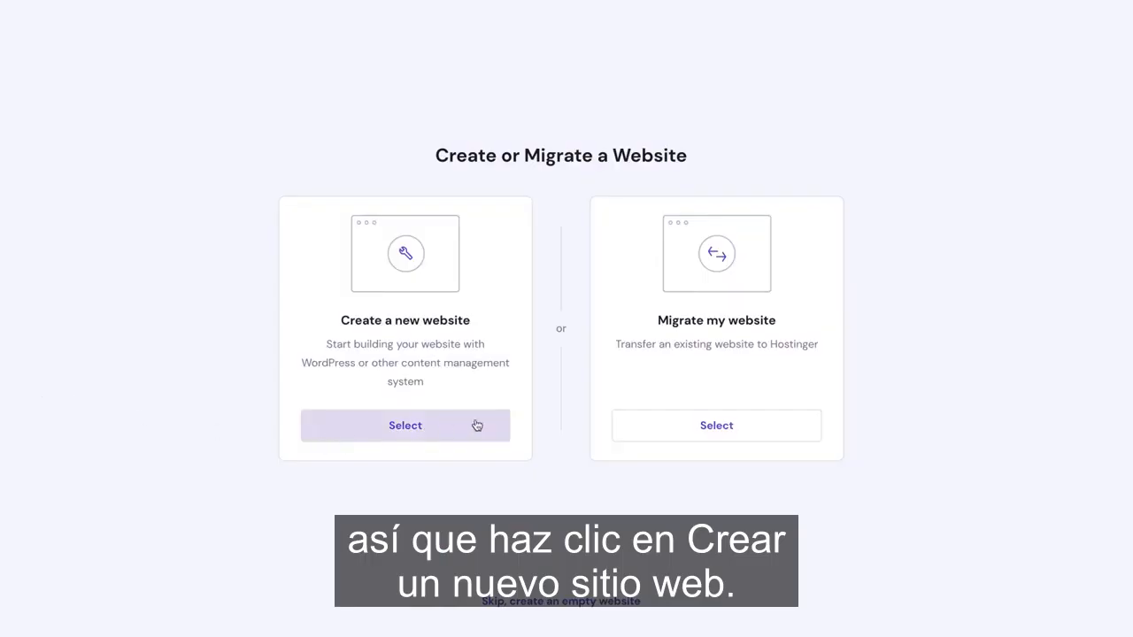
# Step: Choose to create a new website instead of migrating an existing one
pyautogui.click(477, 426)
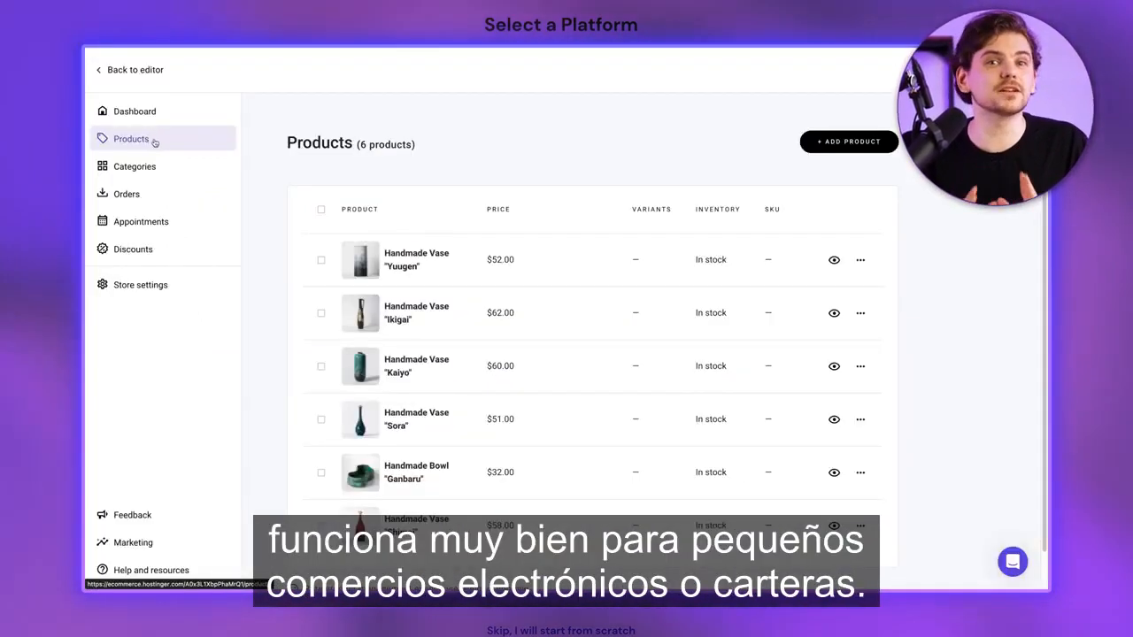
# Step: Examine the website builder store's orders, appointments, discounts and store settings pages
pyautogui.click(149, 195)
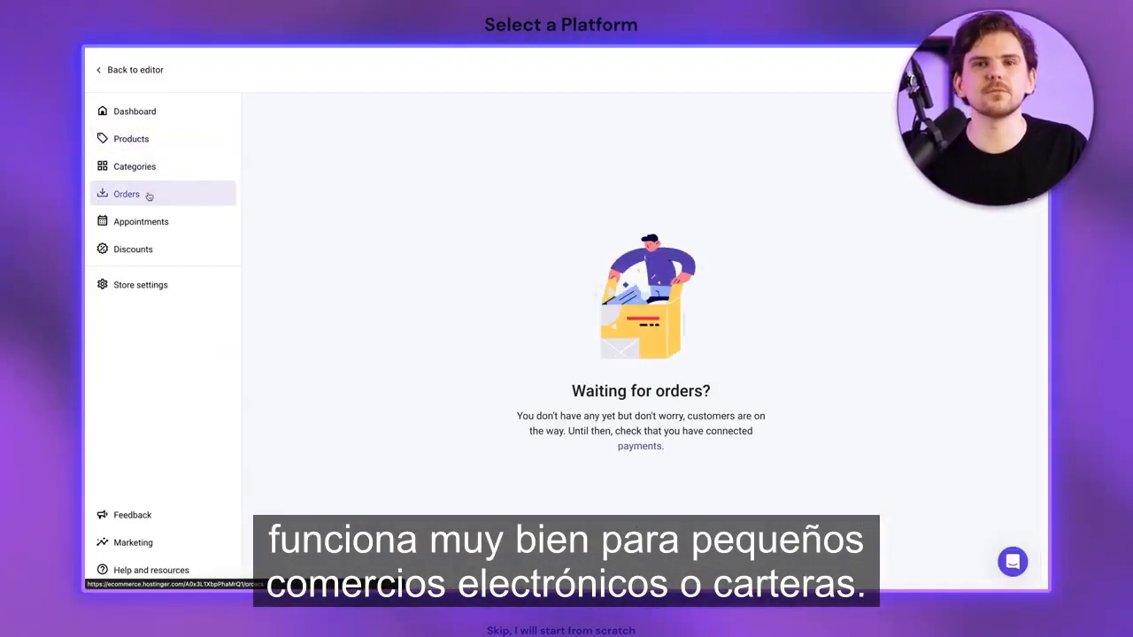
pyautogui.click(167, 227)
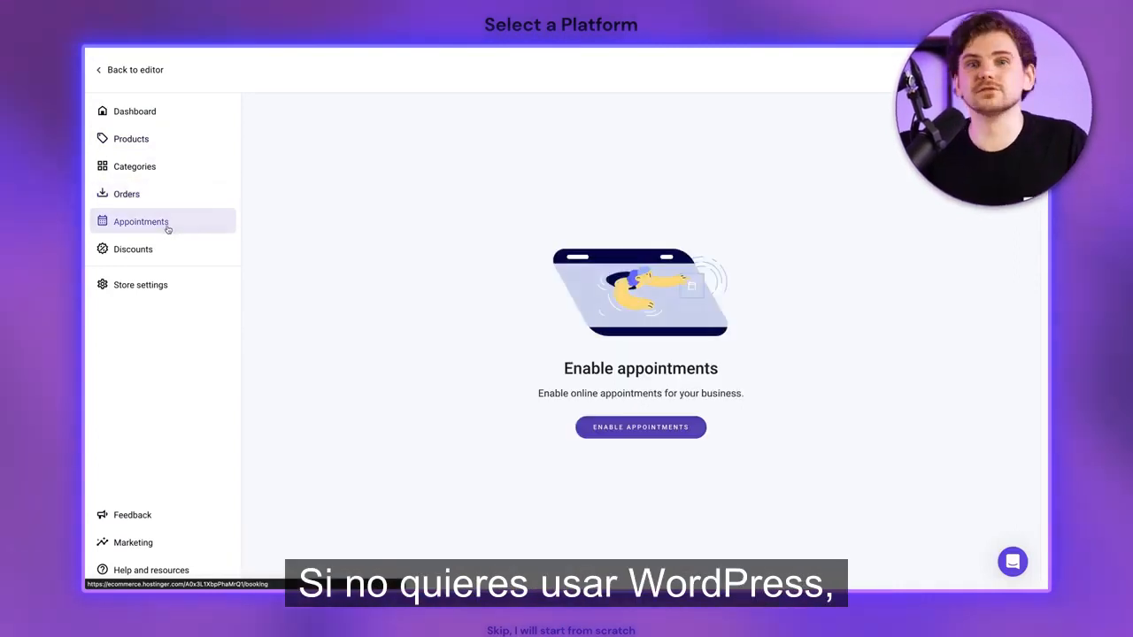
pyautogui.click(164, 251)
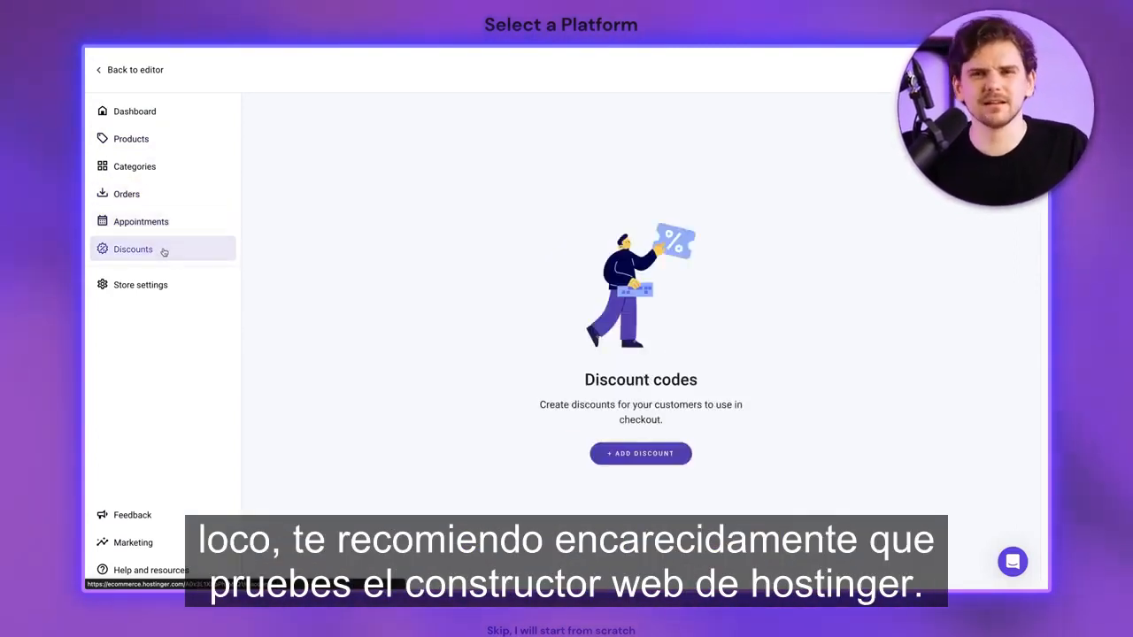
pyautogui.click(159, 286)
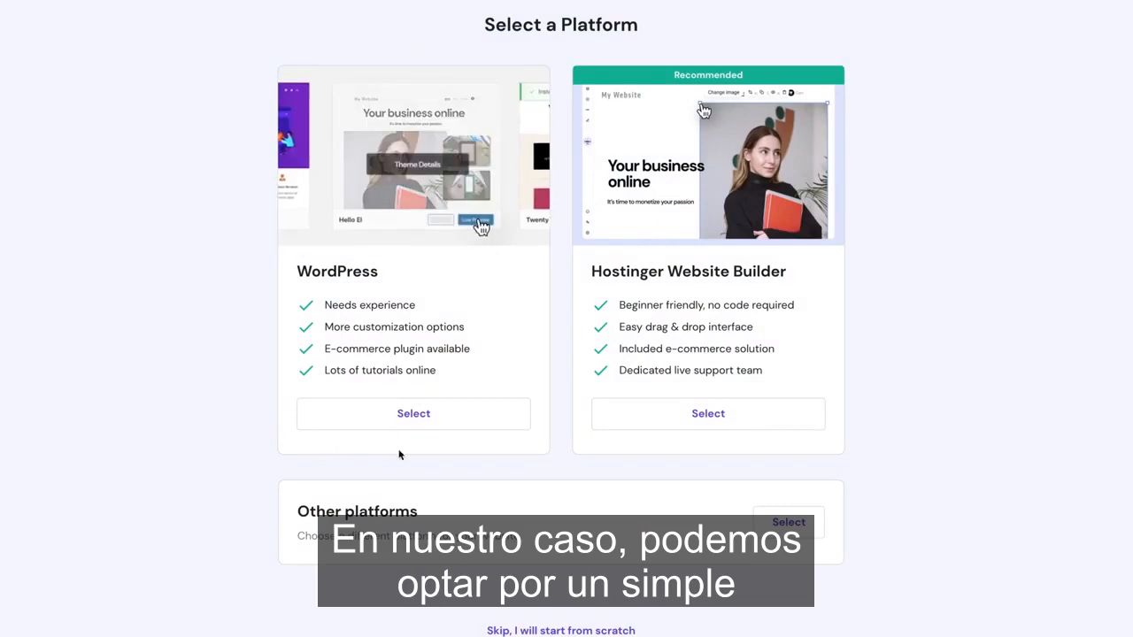
# Step: Select WordPress as the website's platform and submit the filled-in WordPress administrator login details
pyautogui.click(508, 418)
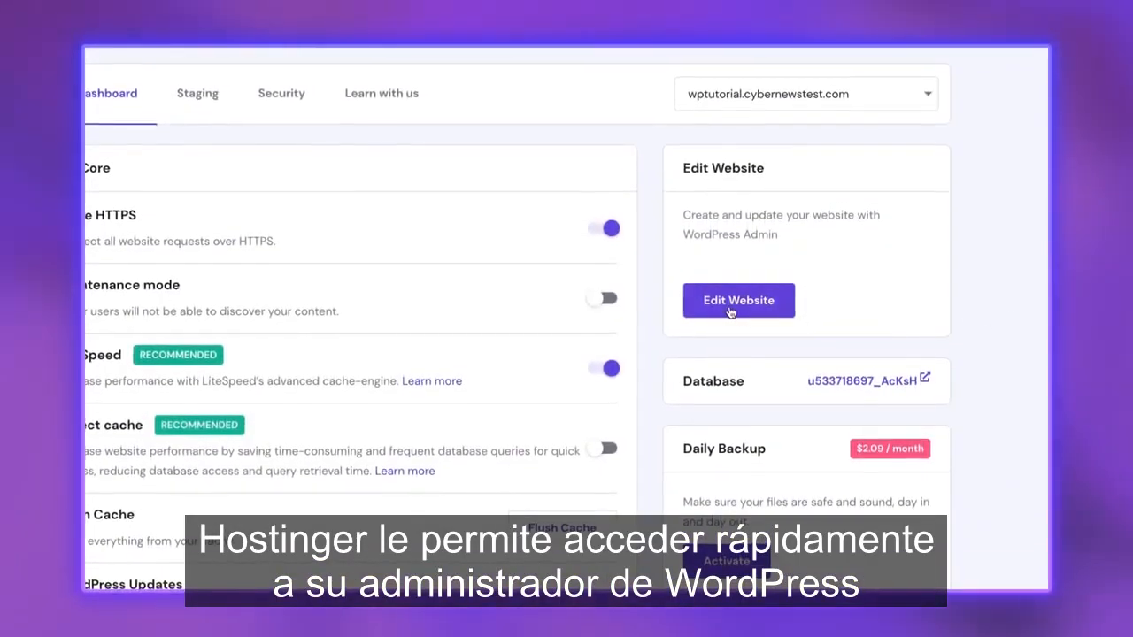
pyautogui.click(730, 305)
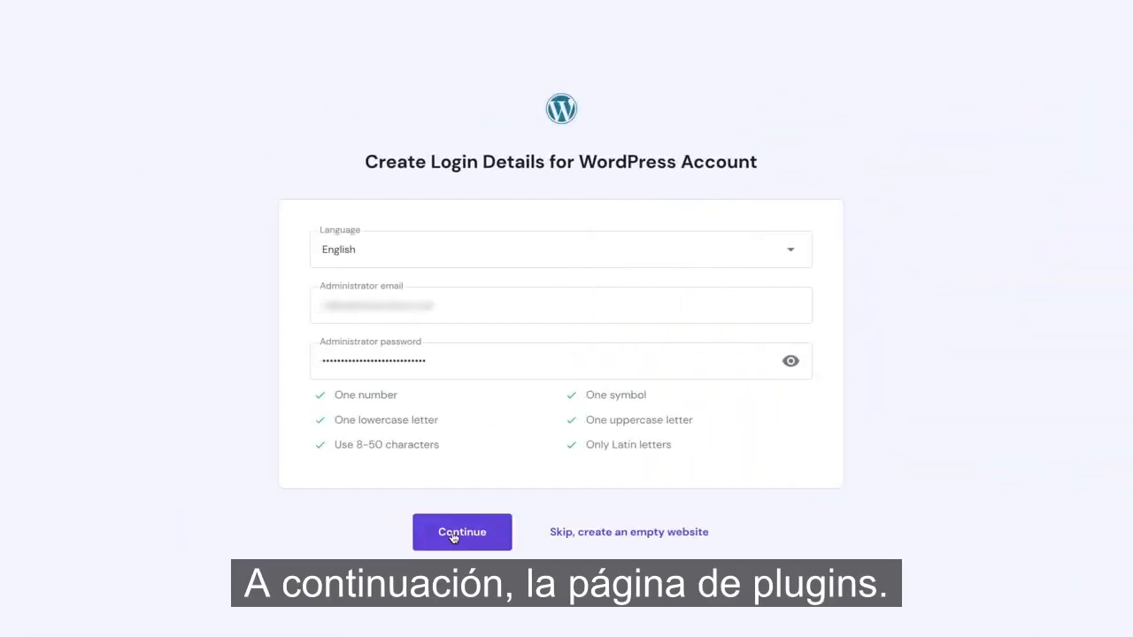
pyautogui.click(453, 535)
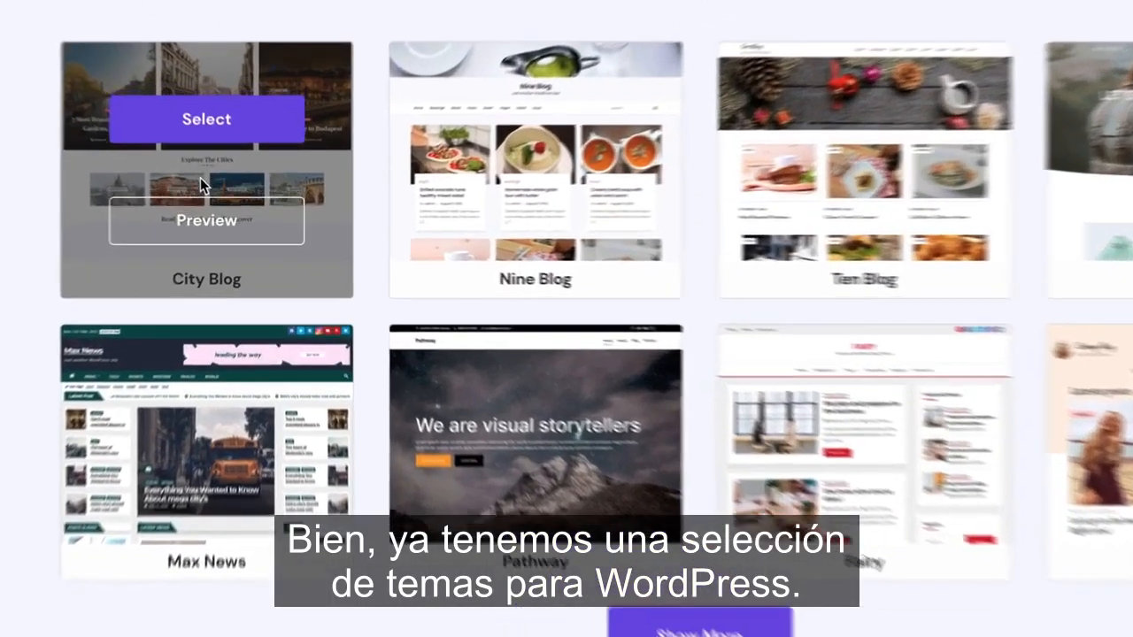
# Step: Browse the WordPress theme designs offered for the website, loading more of them
pyautogui.moveTo(437, 203)
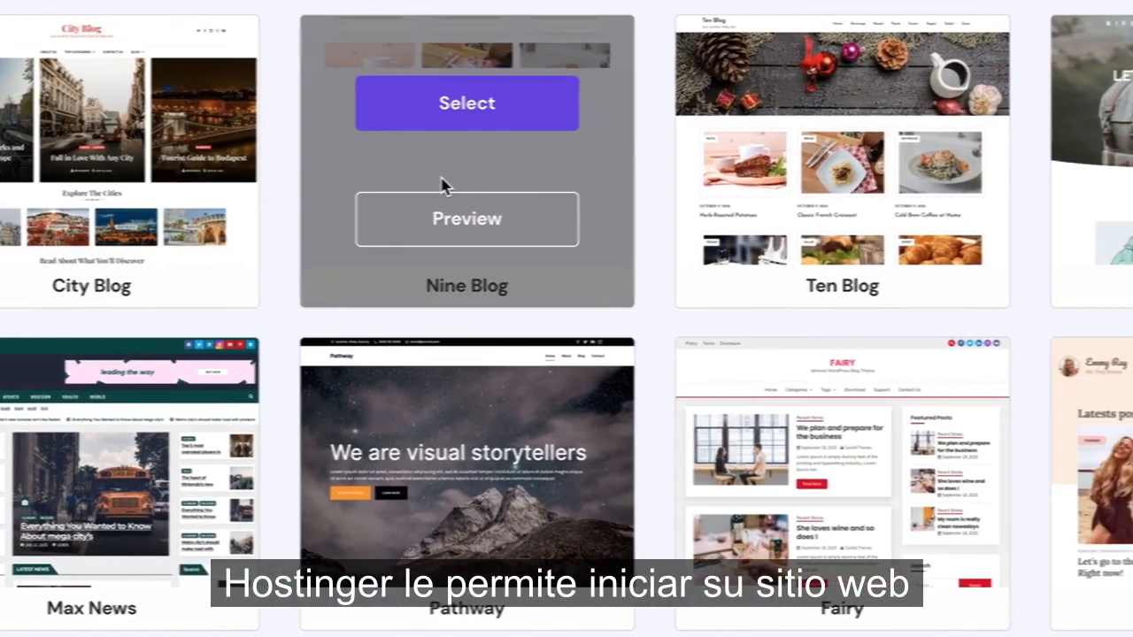
pyautogui.moveTo(992, 162)
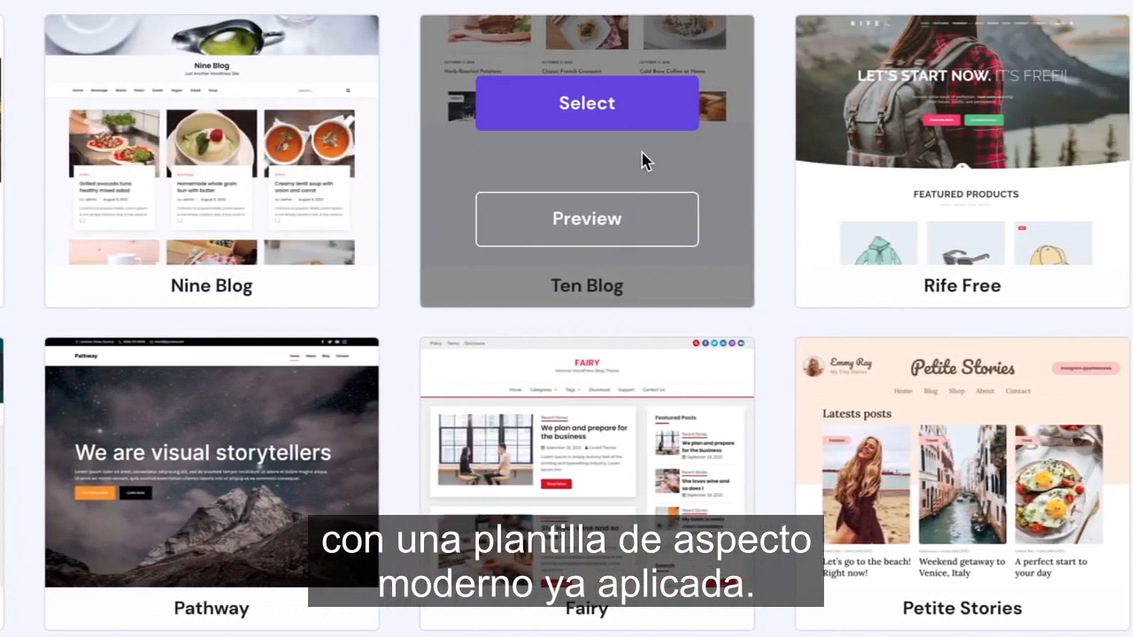
pyautogui.moveTo(782, 416)
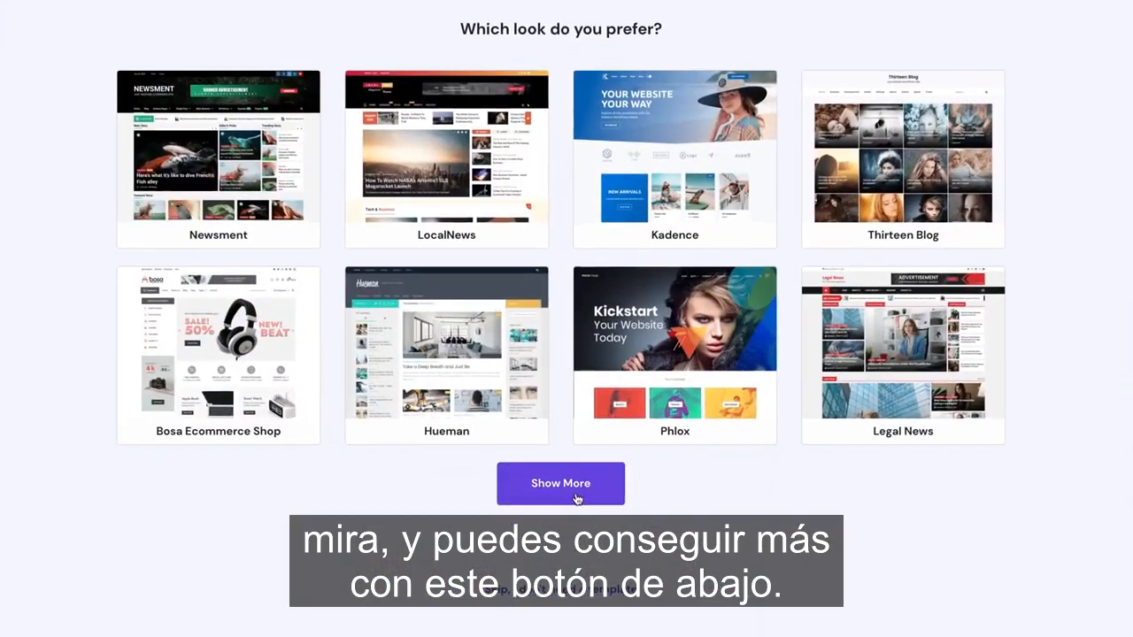
pyautogui.click(577, 494)
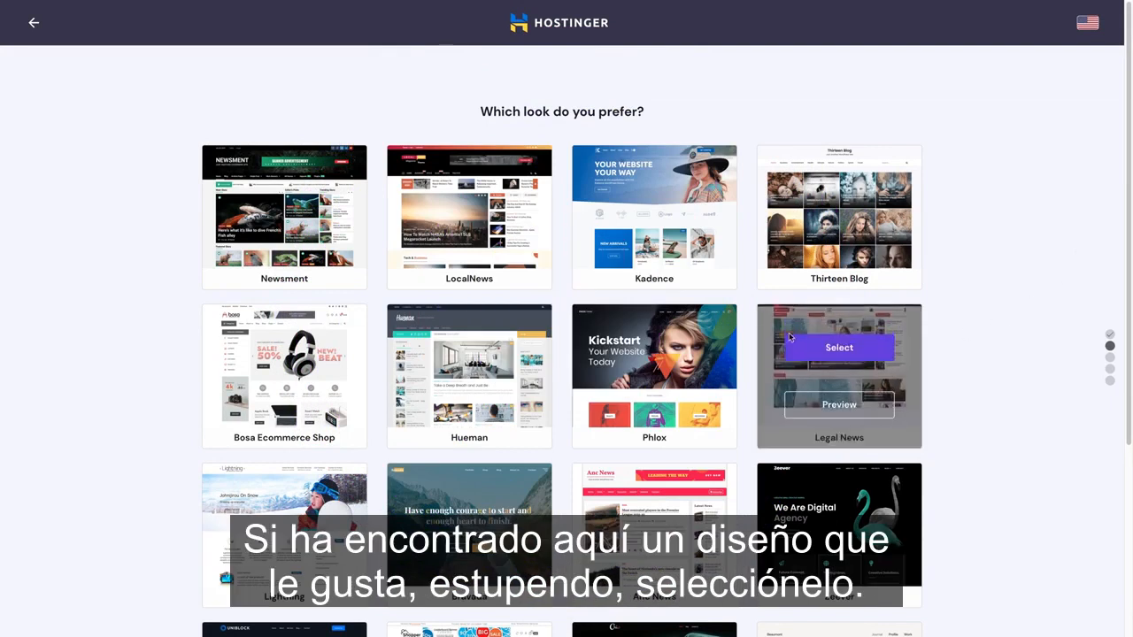
pyautogui.scroll(-3, 1011, 347)
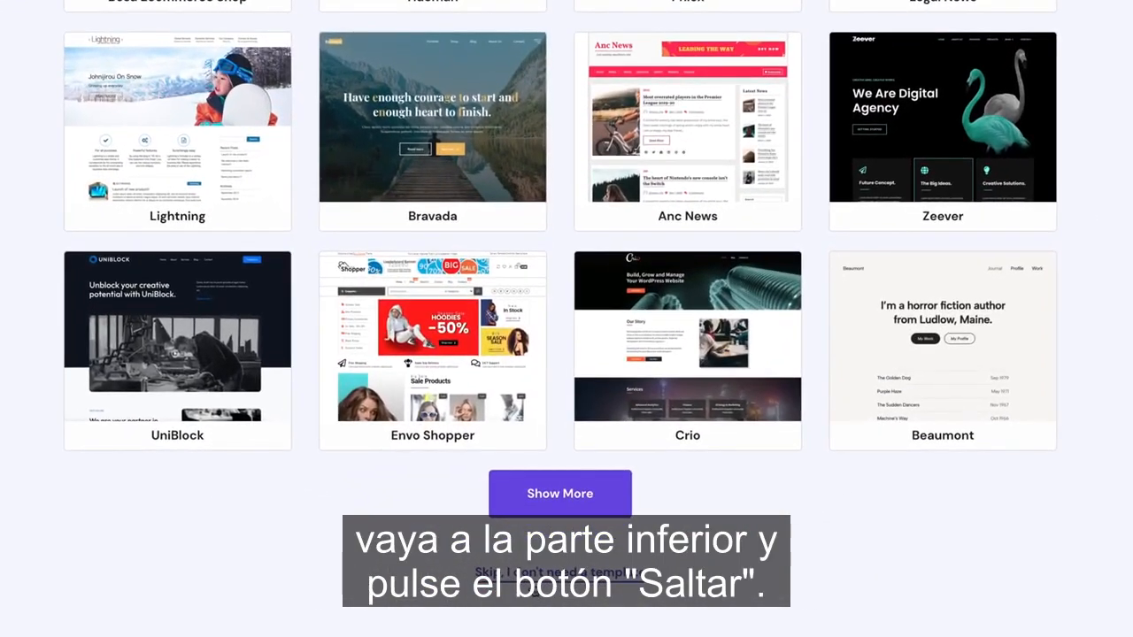
# Step: Skip the template selection and choose to buy a new domain for the website
pyautogui.click(534, 582)
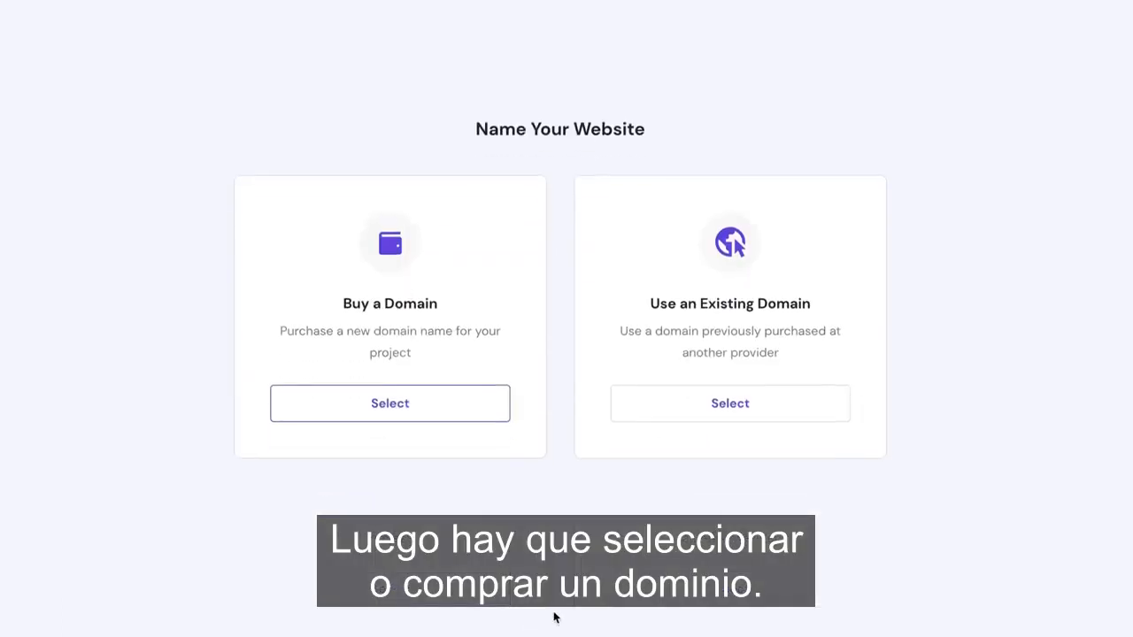
pyautogui.click(352, 403)
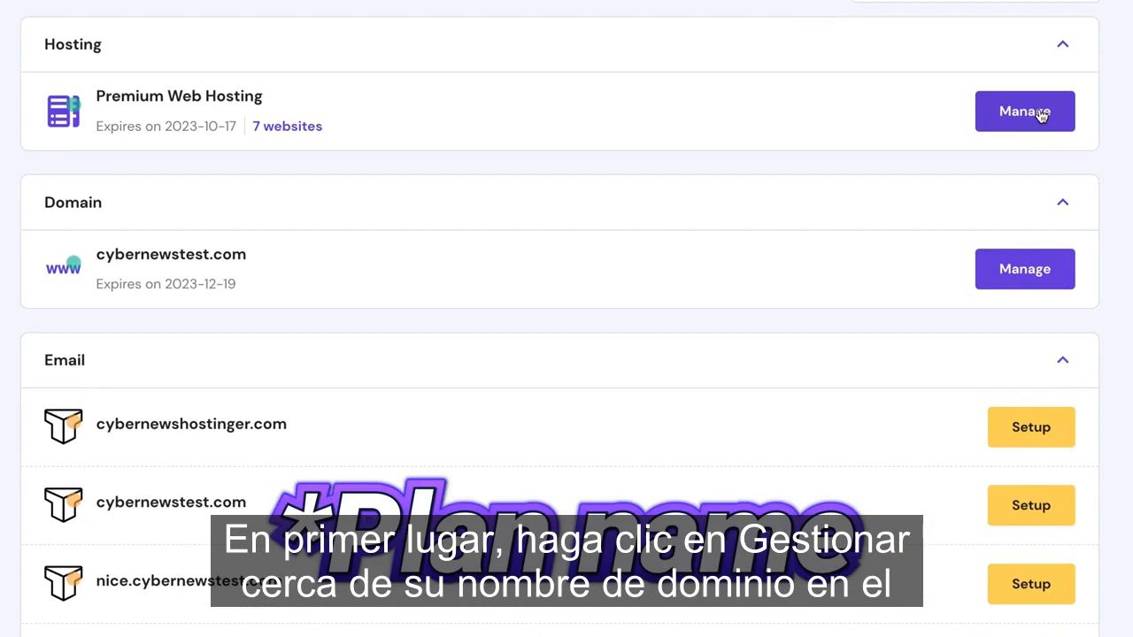
# Step: Open the management dashboard of the Premium Web Hosting plan and look through its tool categories, including Hosting, Performance and Security
pyautogui.click(1024, 112)
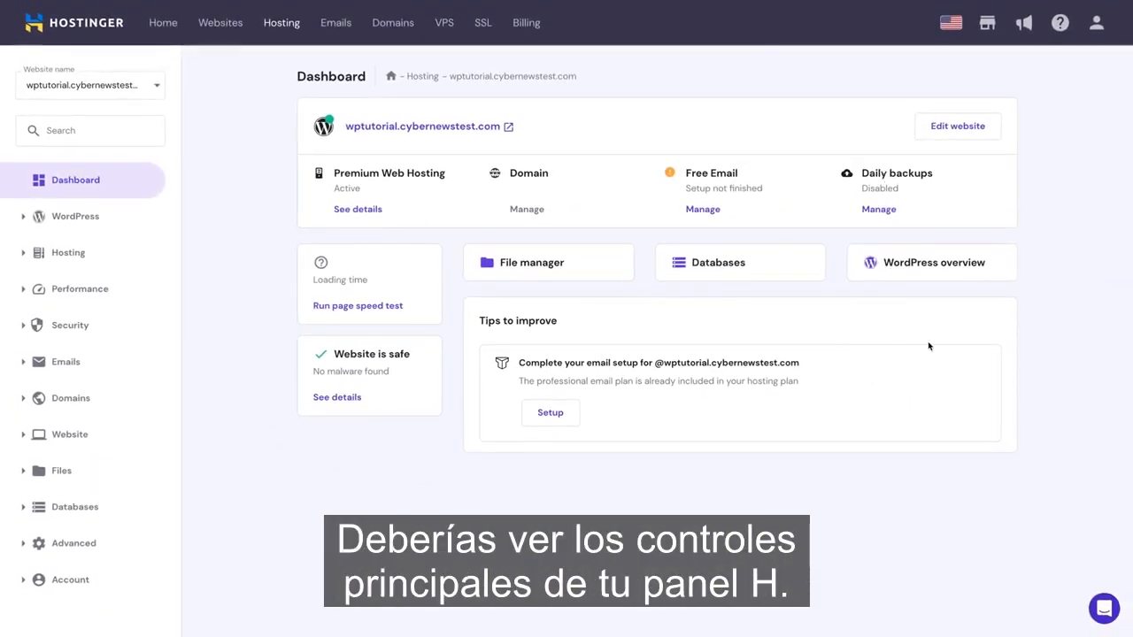
pyautogui.click(24, 258)
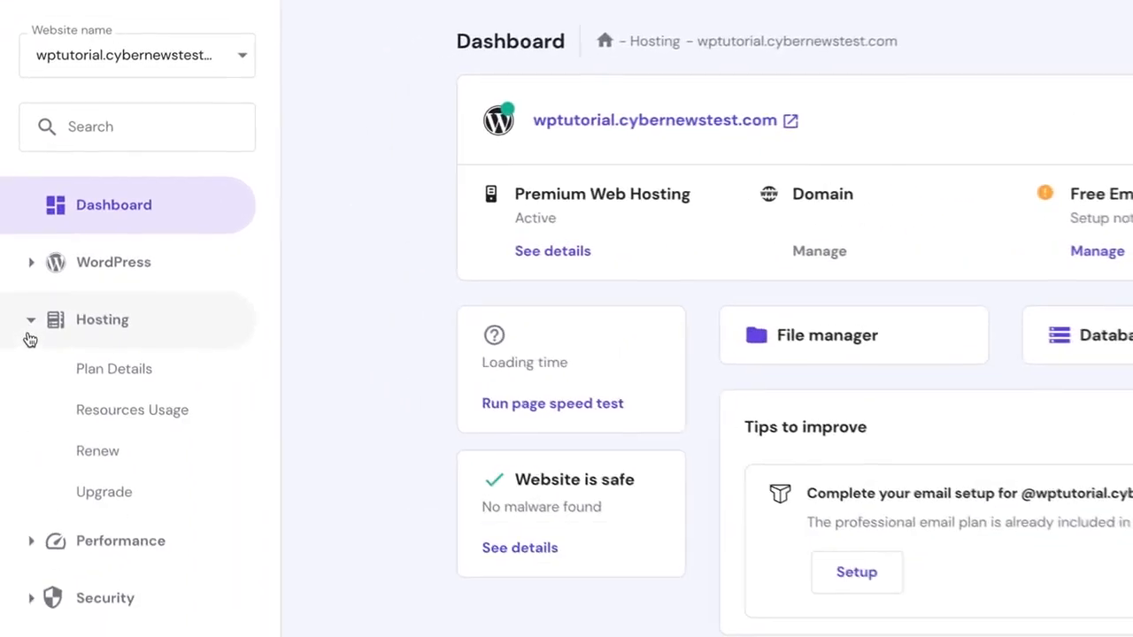
pyautogui.click(33, 544)
pyautogui.click(30, 571)
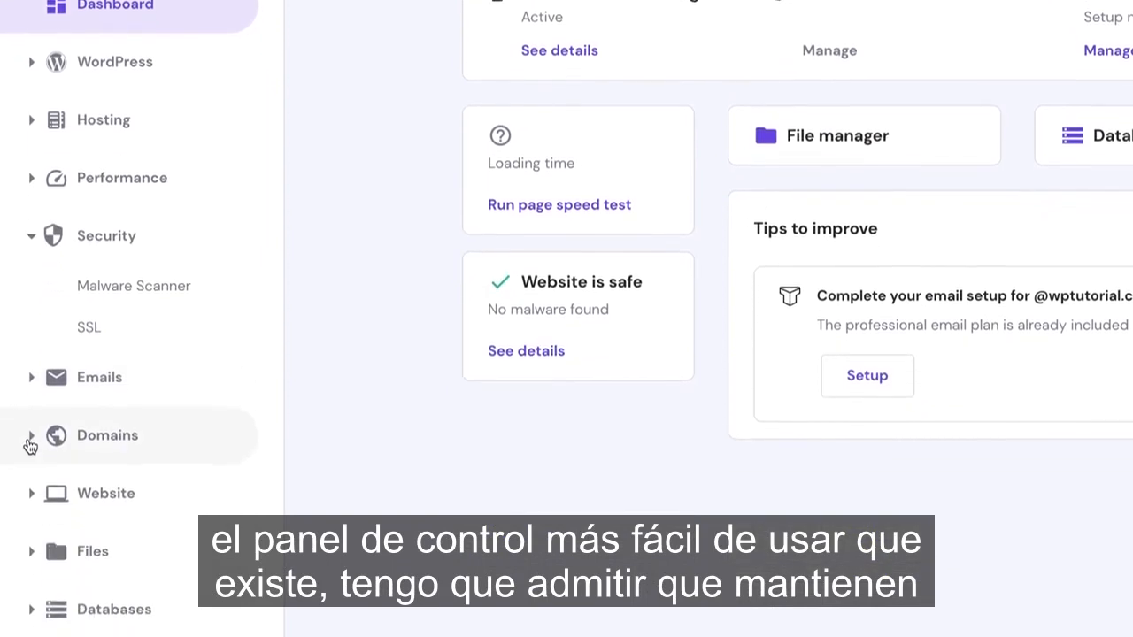
pyautogui.click(31, 469)
pyautogui.click(30, 581)
pyautogui.scroll(-5, 30, 571)
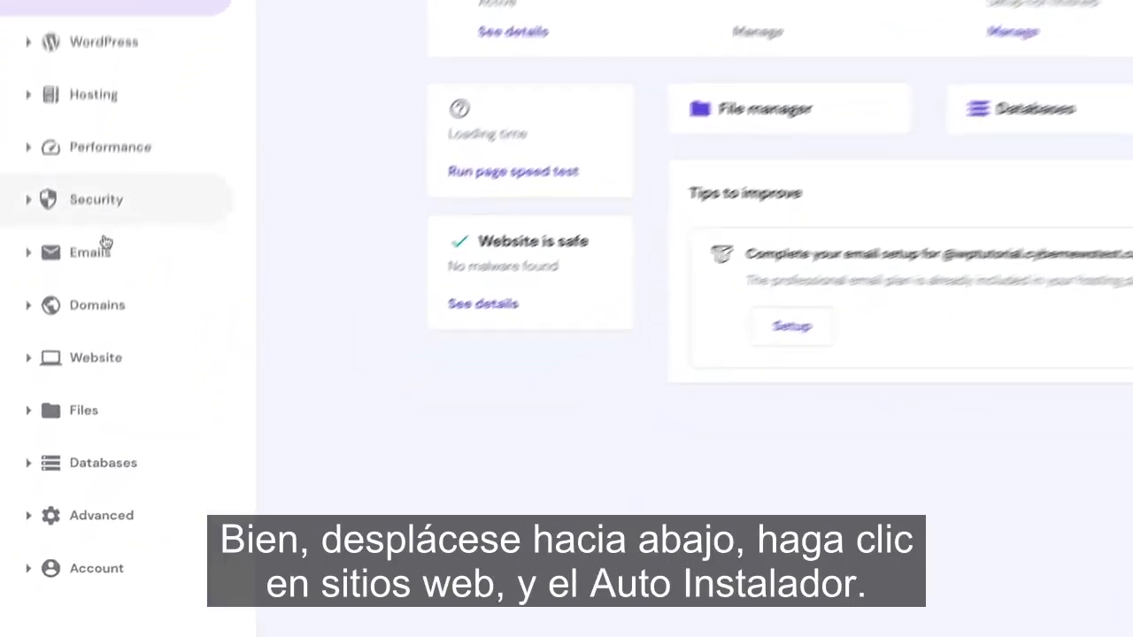
# Step: Open the website's Auto Installer and browse the list of other CMS applications it offers
pyautogui.click(25, 358)
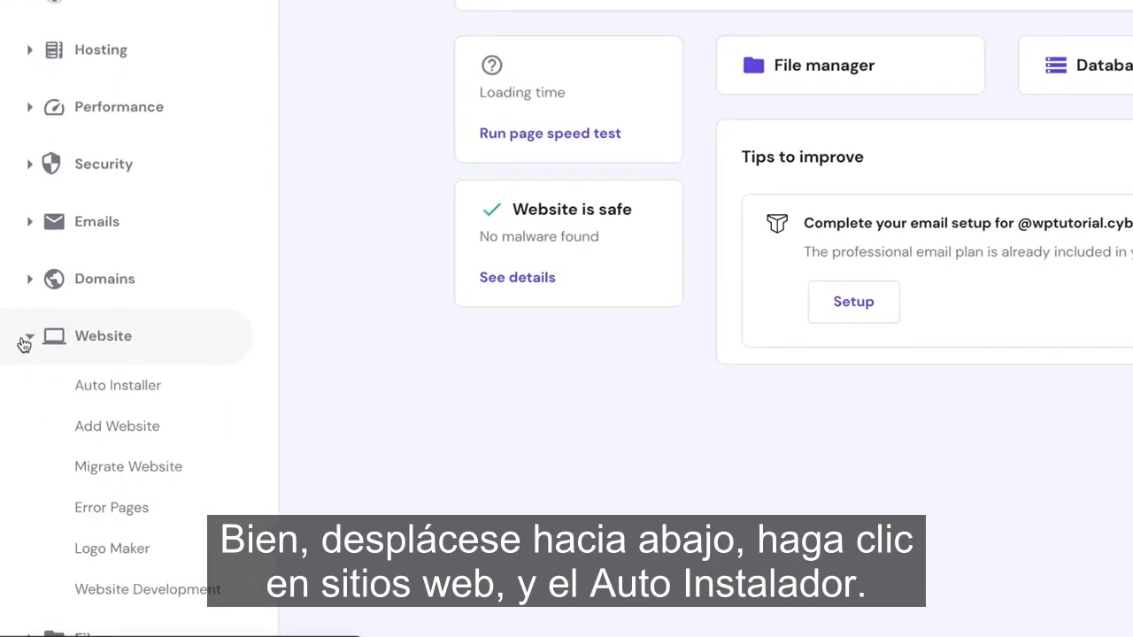
pyautogui.click(158, 392)
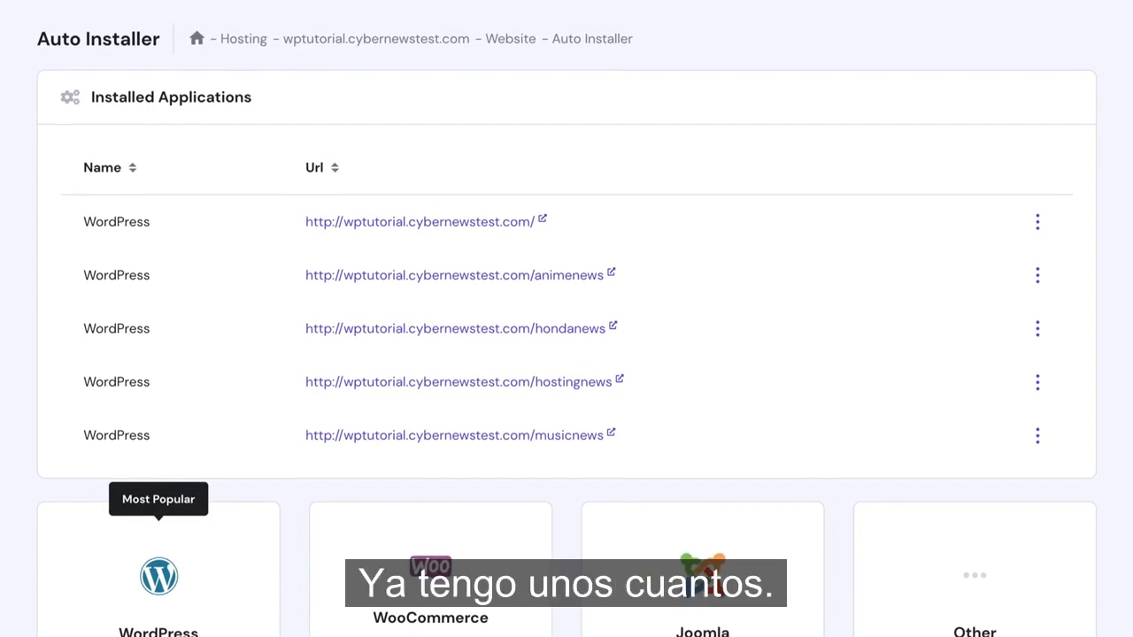
pyautogui.scroll(-5, 723, 196)
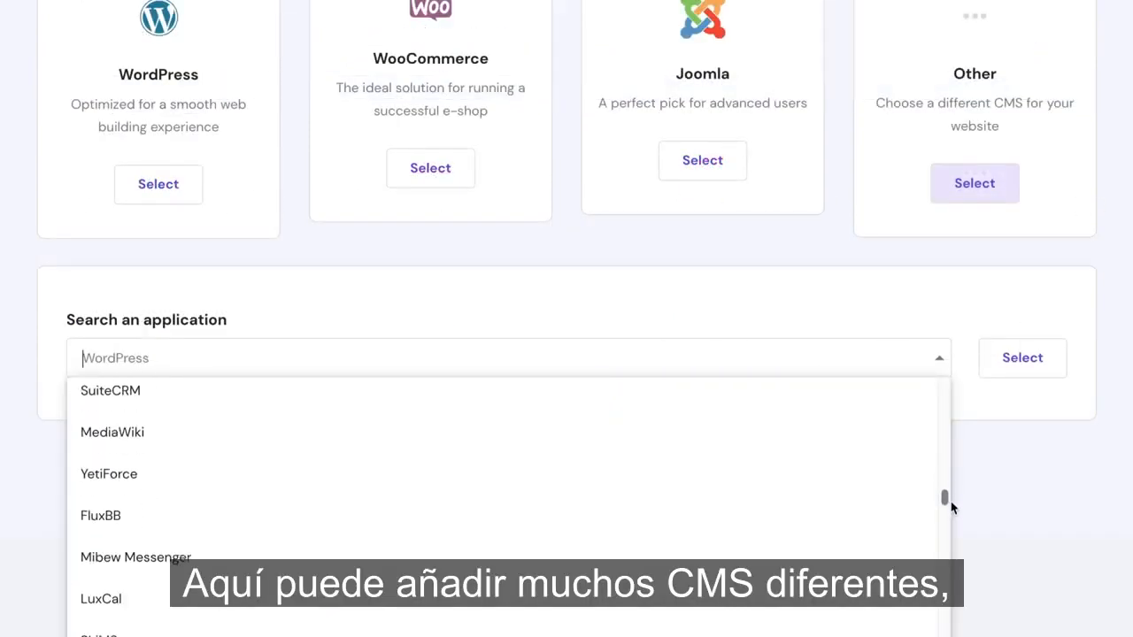
pyautogui.moveTo(953, 505); pyautogui.dragTo(954, 634)
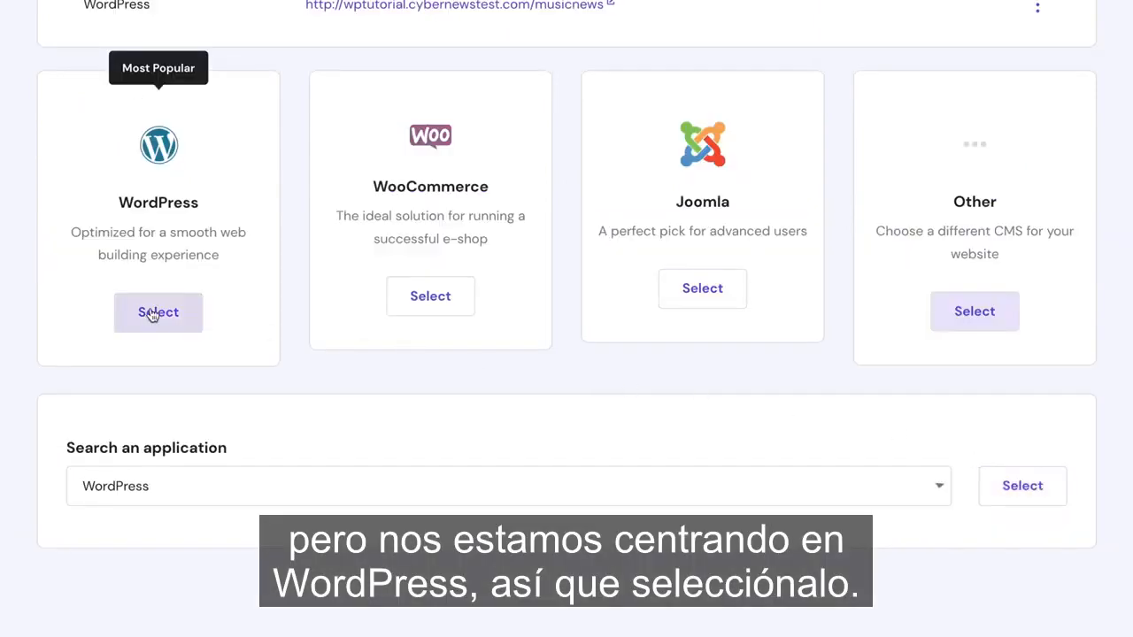
# Step: Start a WordPress installation titled CybernewsTut and fill in the administrator email, the username Cybernews and the administrator password
pyautogui.click(148, 313)
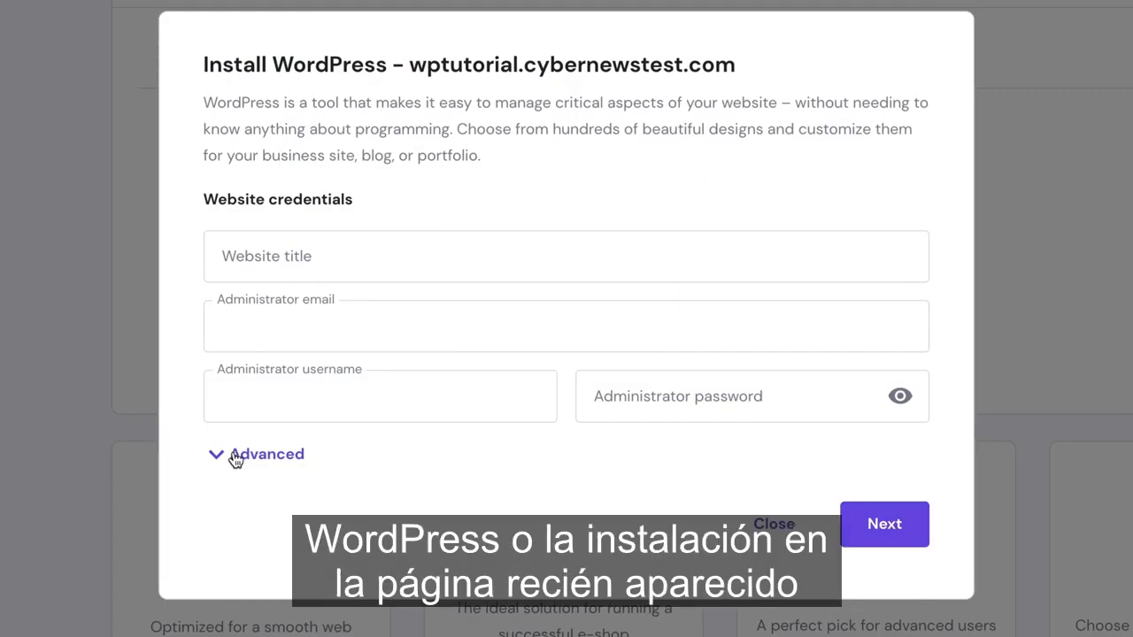
pyautogui.click(224, 274)
pyautogui.write('CybernewsTut')
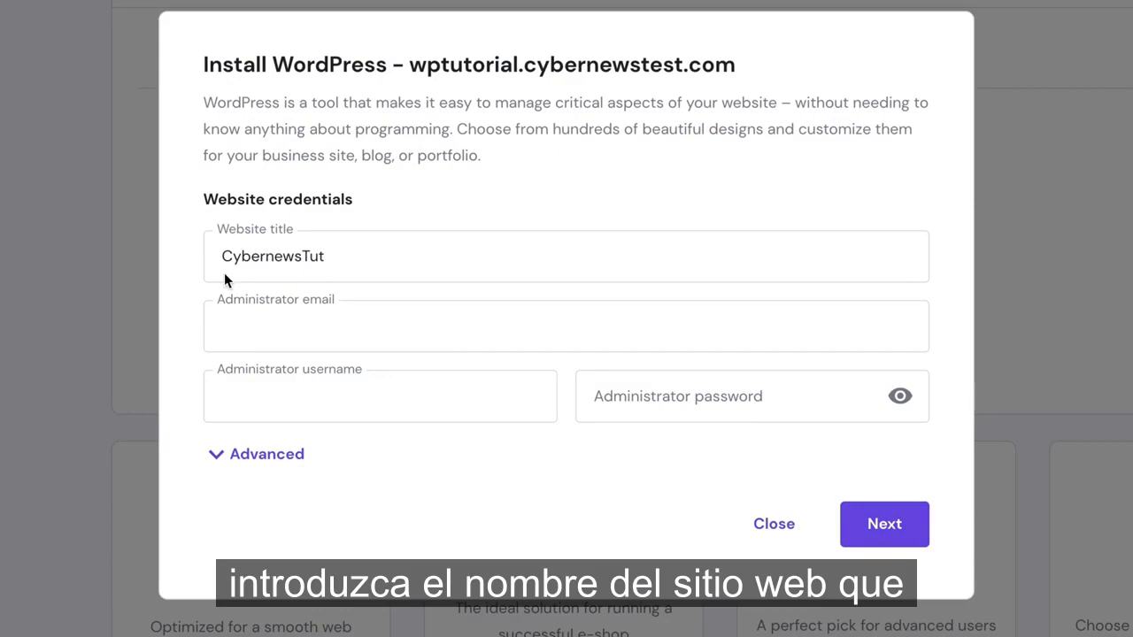
pyautogui.click(364, 253)
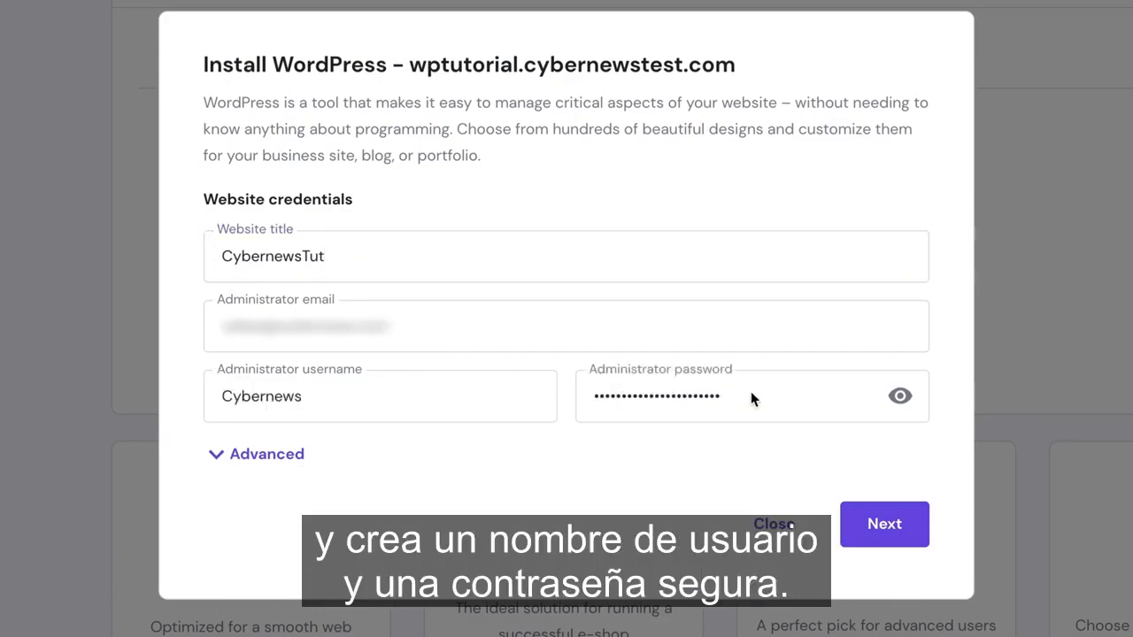
pyautogui.click(750, 392)
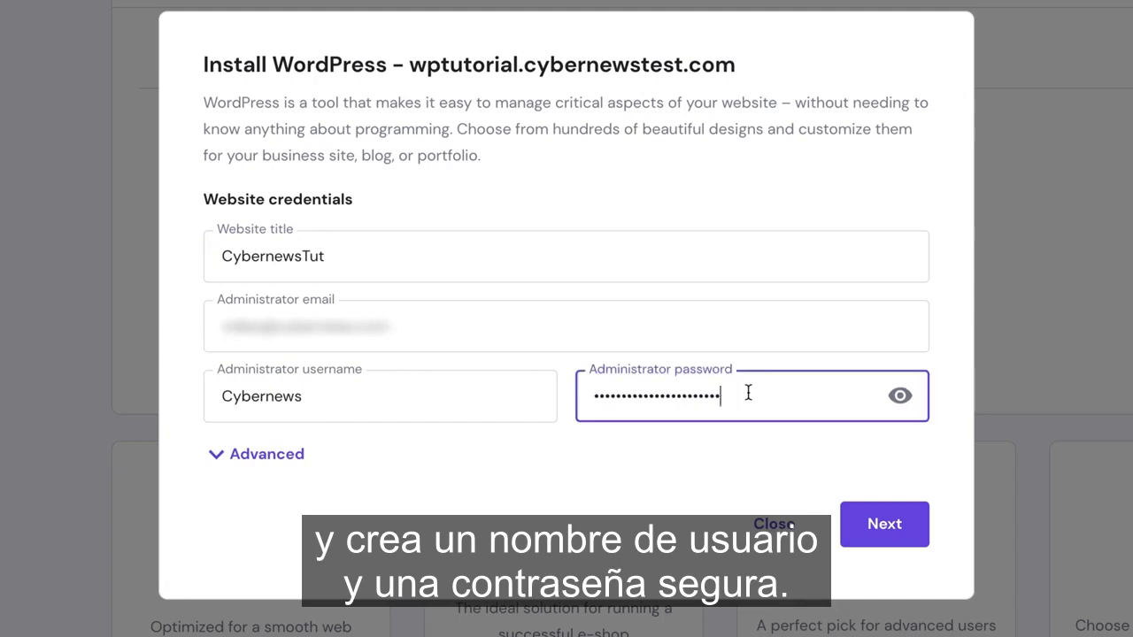
# Step: Set the WordPress installation's subdirectory to tutorial in the advanced installation path and continue to the version and language settings
pyautogui.click(234, 462)
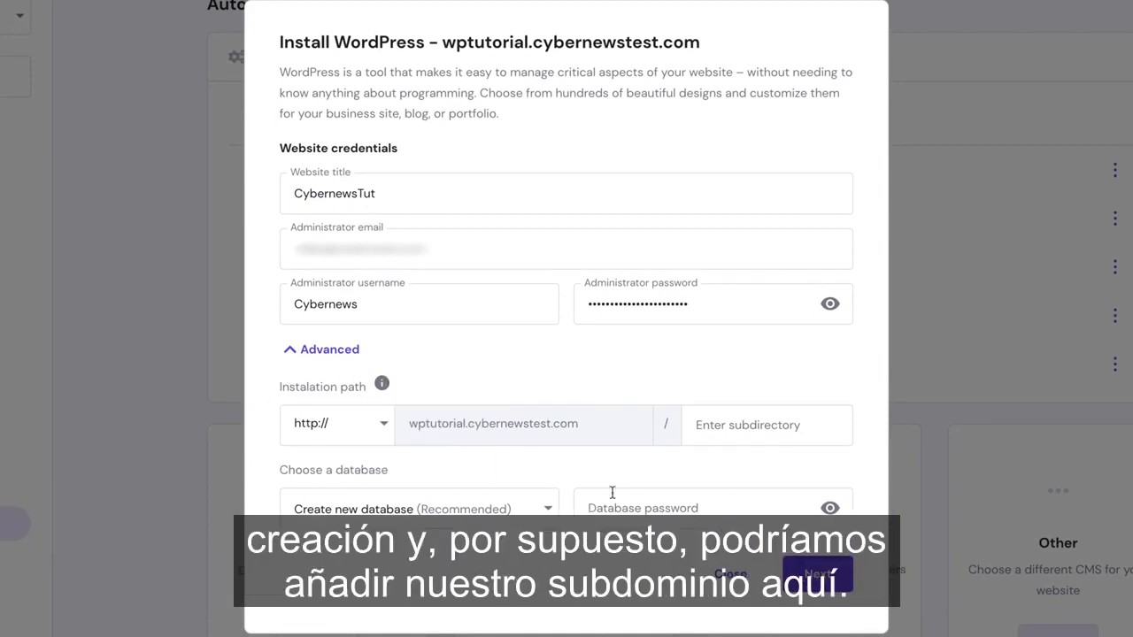
pyautogui.click(763, 424)
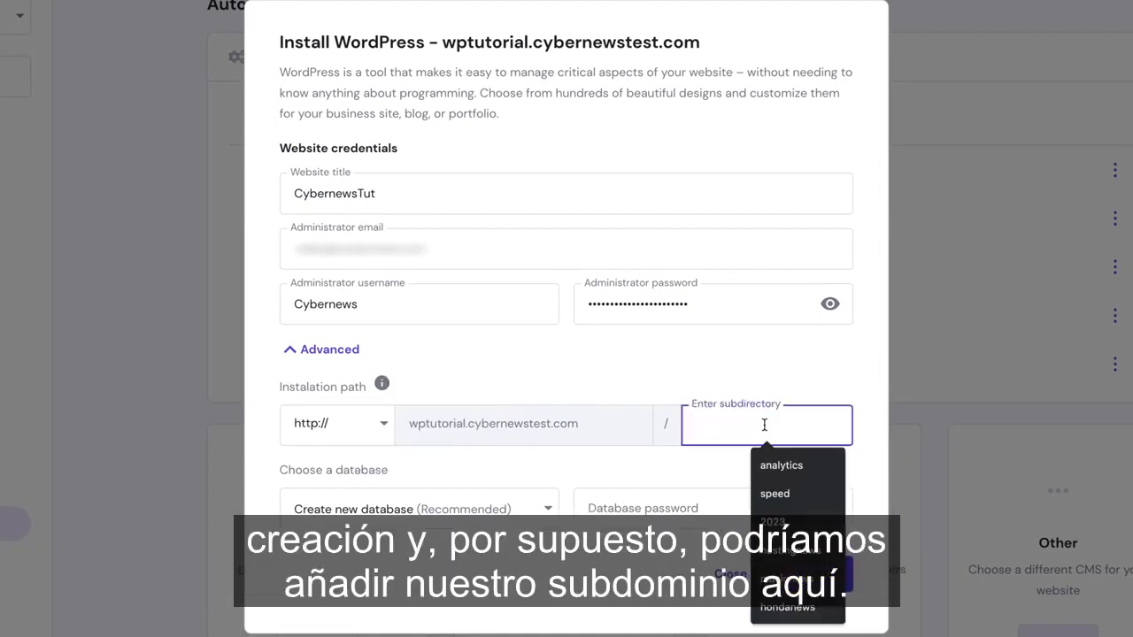
pyautogui.write('tutorial')
pyautogui.click(617, 373)
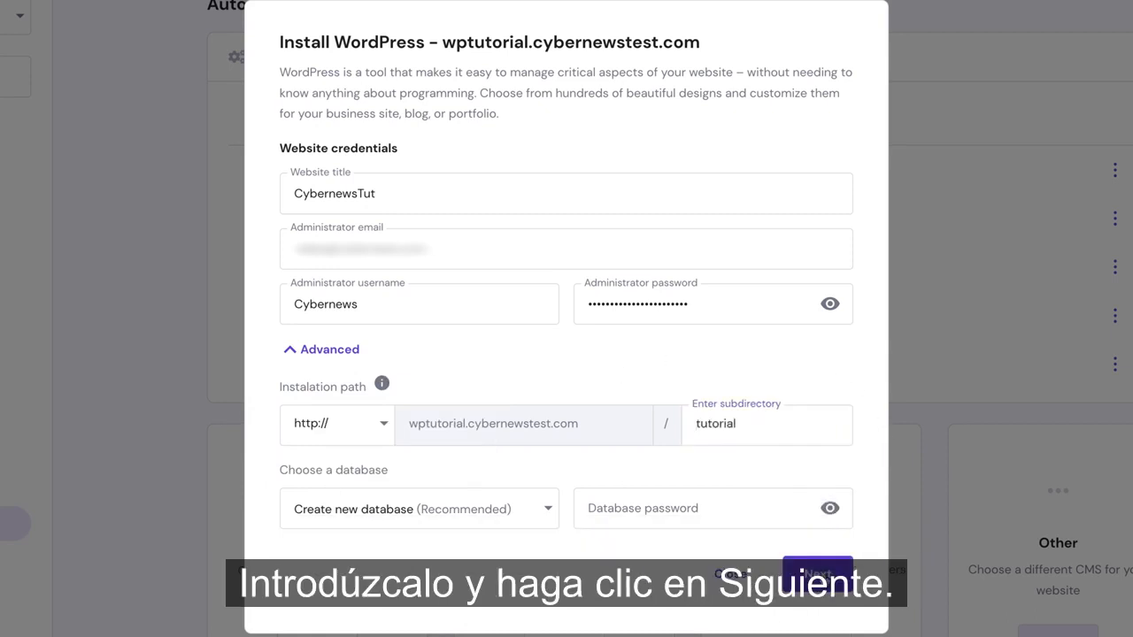
pyautogui.click(825, 575)
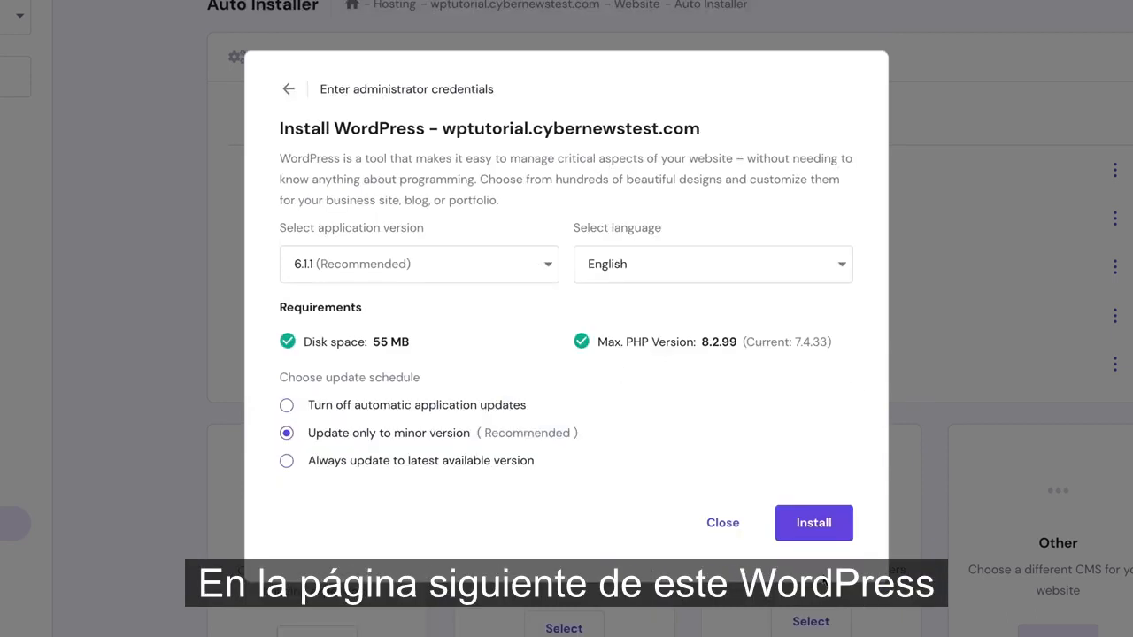
# Step: Check the version and language choices, install WordPress 6.1.1 in English with minor-version updates only, and open the new website for editing
pyautogui.click(496, 273)
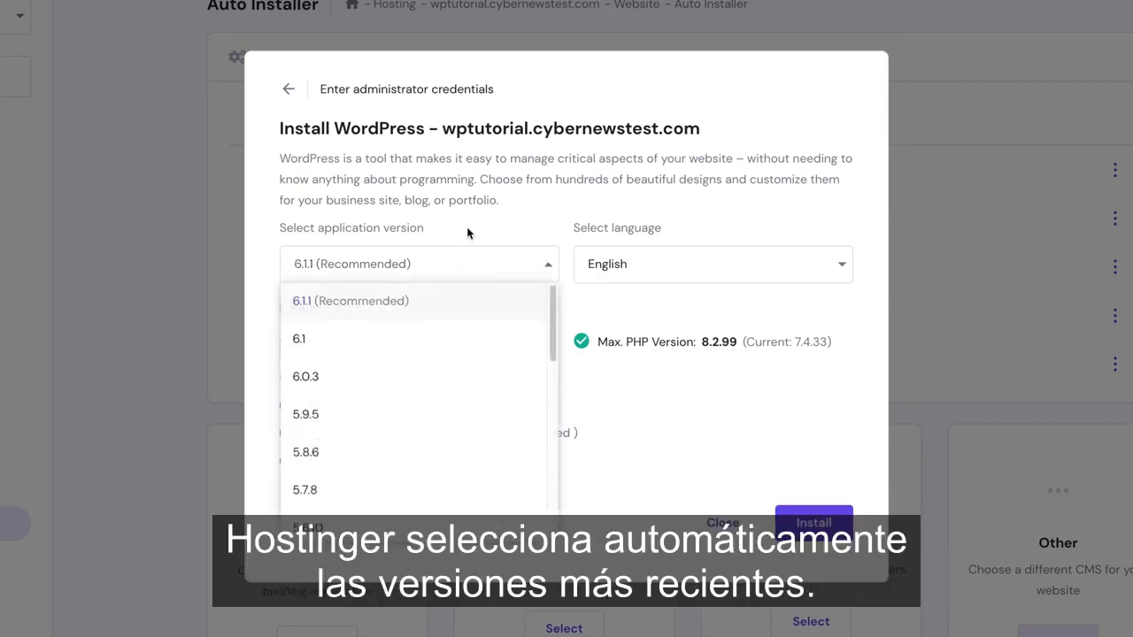
pyautogui.click(467, 232)
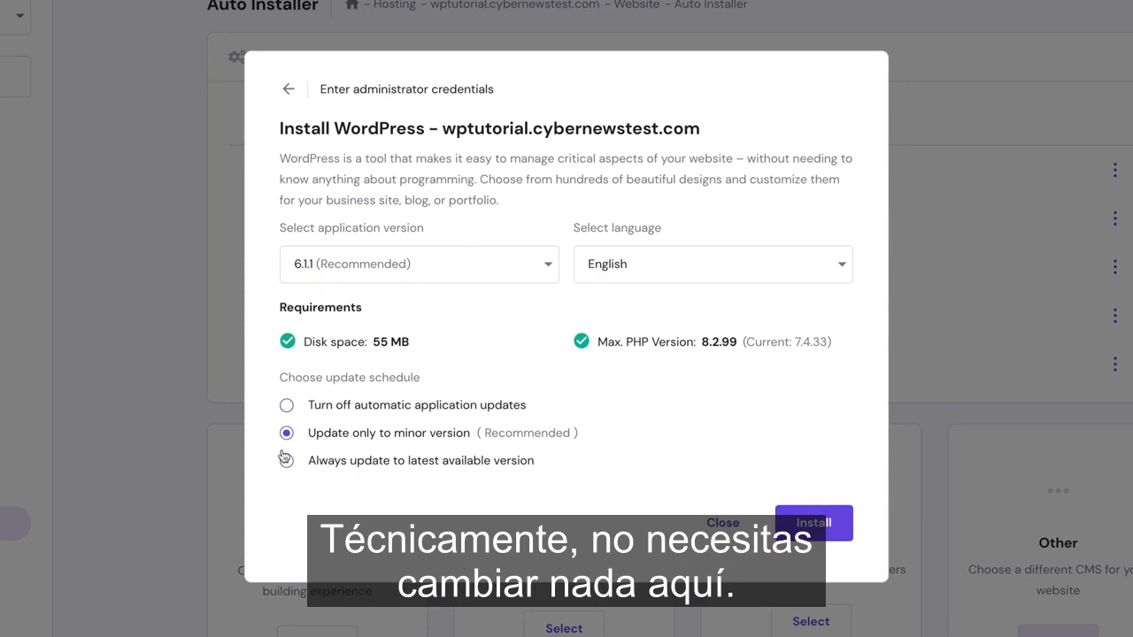
pyautogui.click(785, 260)
pyautogui.moveTo(846, 320); pyautogui.dragTo(847, 526)
pyautogui.click(868, 463)
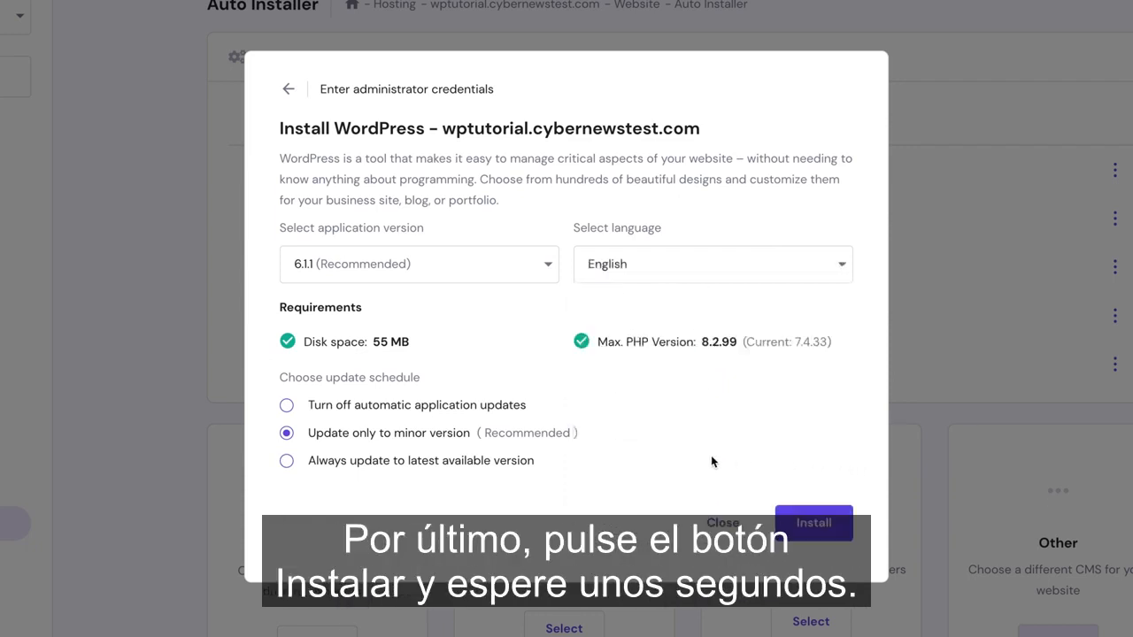
pyautogui.click(818, 522)
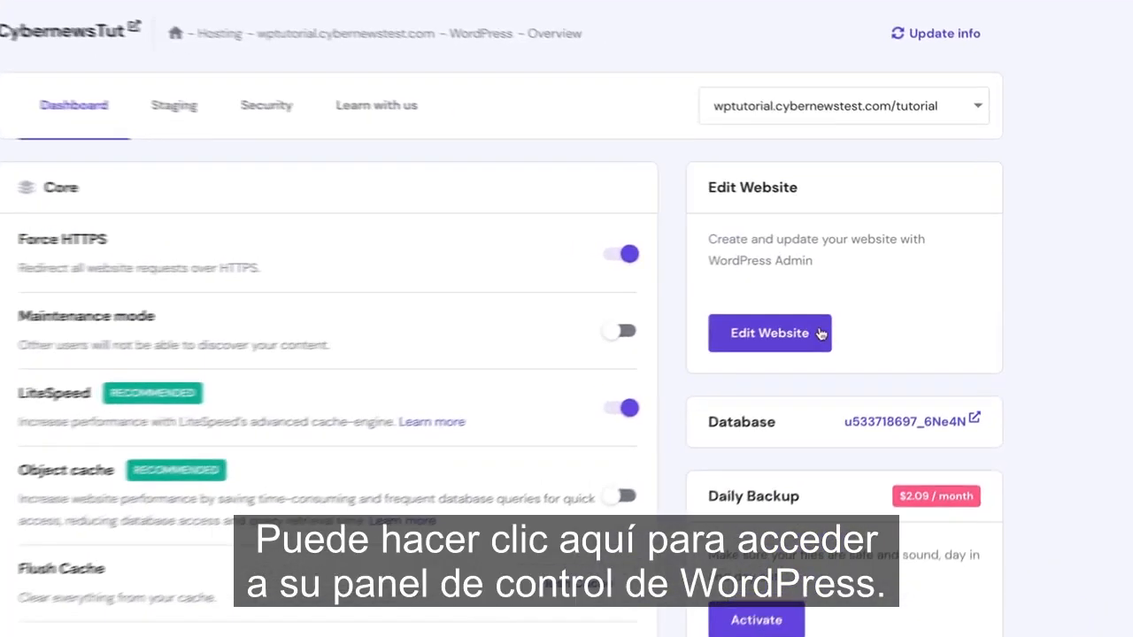
pyautogui.click(820, 334)
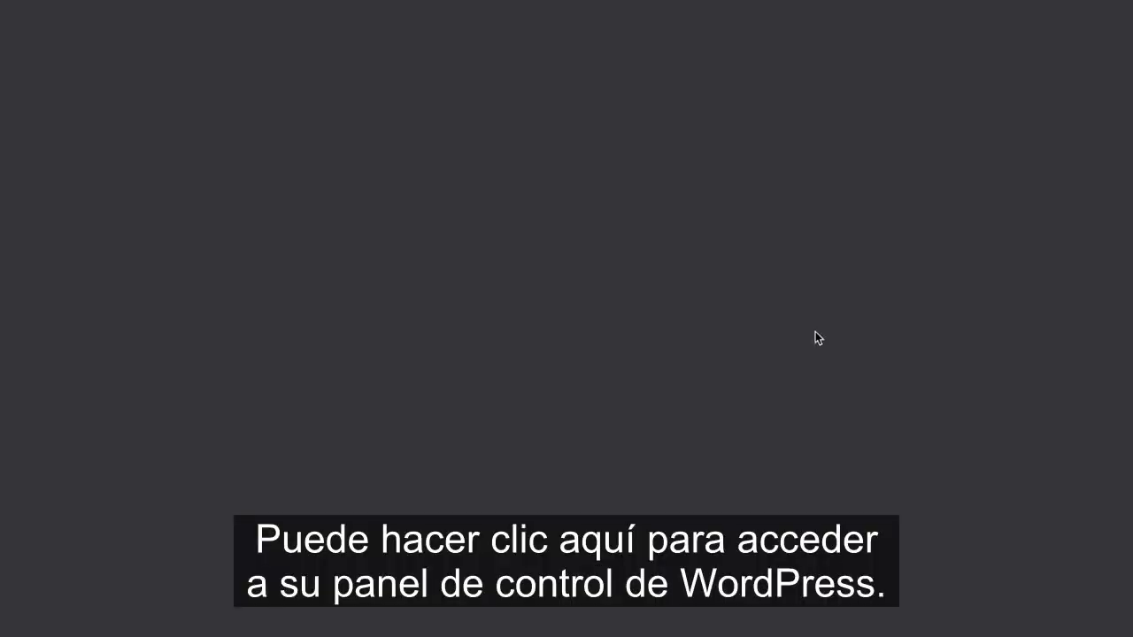